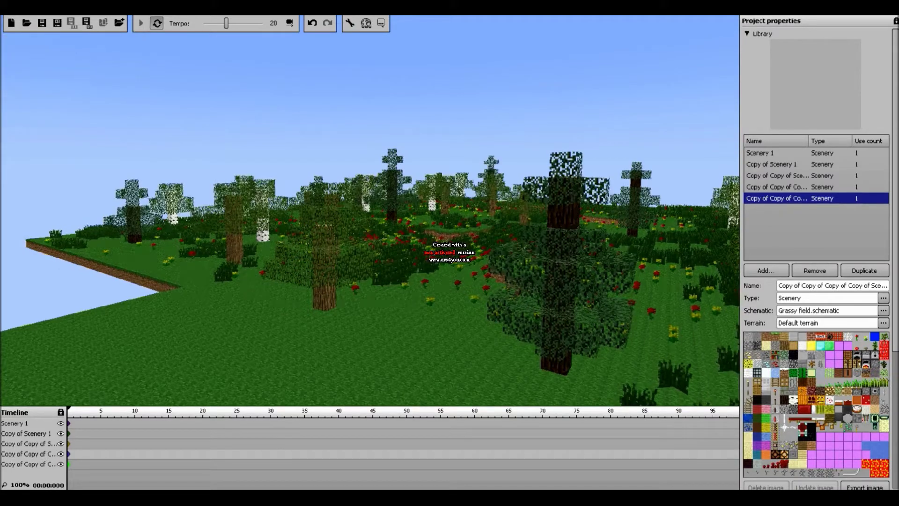
- Create a start keyframe for the fourth scenery copy and move it to extend the grassy field
left_click_drag(68, 405, 69, 396)
left_click(69, 454)
key("w")
right_click_drag(370, 210, 281, 243)
left_click_drag(562, 220, 515, 210)
left_click(747, 21)
- Duplicate the scenery once more, keyframe the copy at the start and move it to fill the remaining gap in the field
left_click(864, 271)
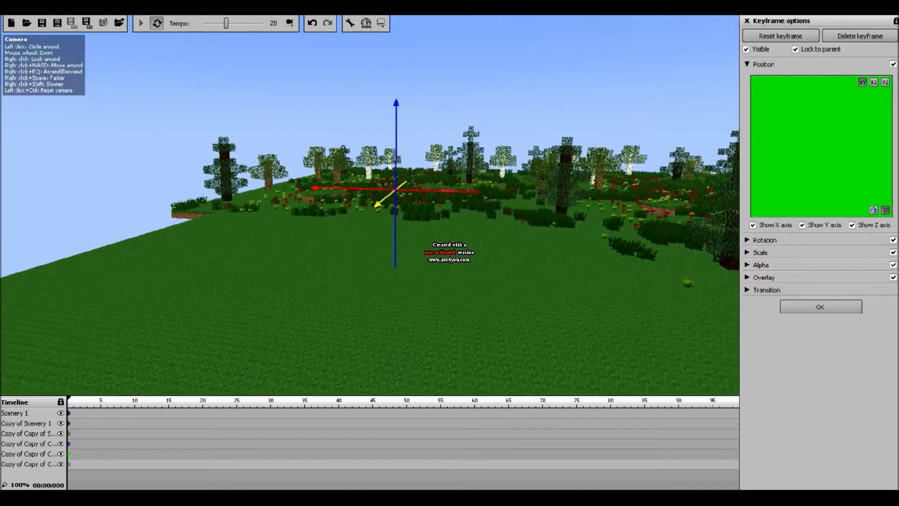
right_click_drag(469, 249, 421, 225)
left_click_drag(421, 229, 187, 349)
left_click_drag(328, 263, 445, 234)
left_click(819, 307)
- Add a human character with the Deadlox.png skin and give it a keyframe at the start of the timeline
left_click(767, 271)
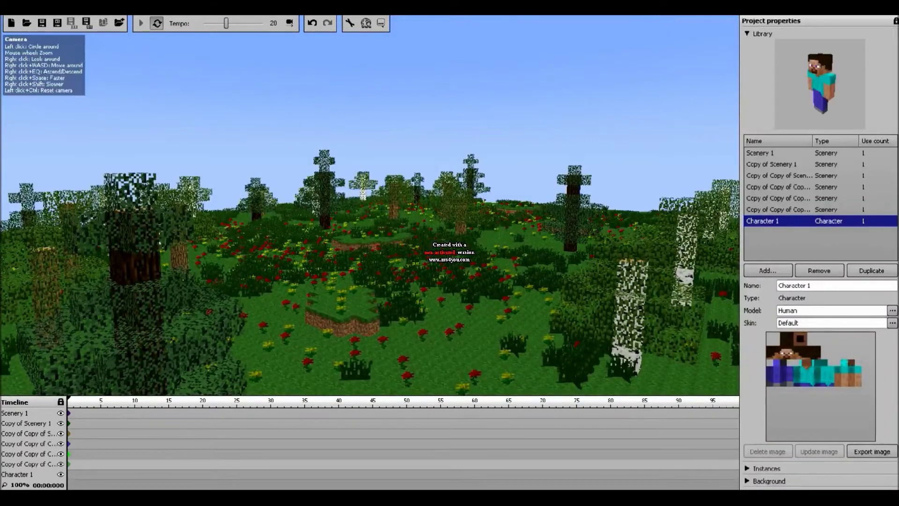
left_click_drag(213, 396, 213, 322)
left_click(69, 400)
left_click_drag(422, 211, 328, 211)
scroll(328, 211, "down", 3)
left_click(747, 21)
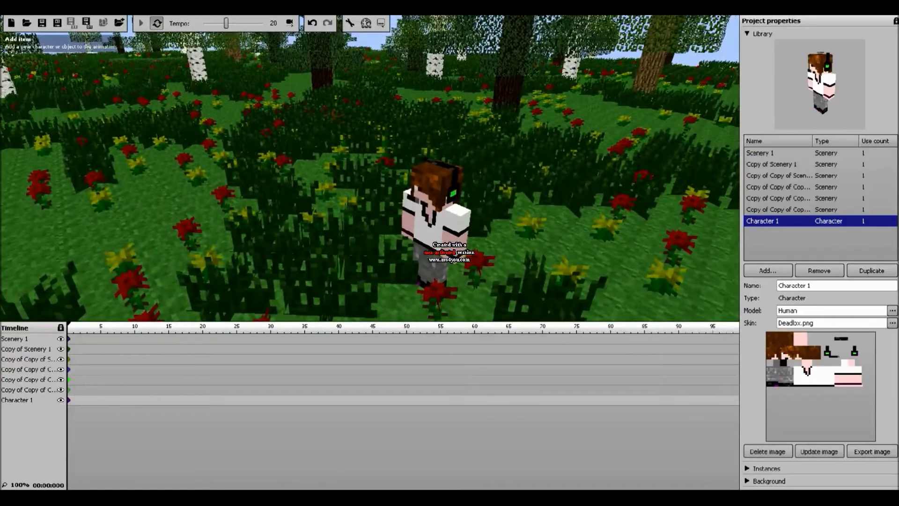
- Add a block to the scene and move it along the ground away from the character
left_click(768, 270)
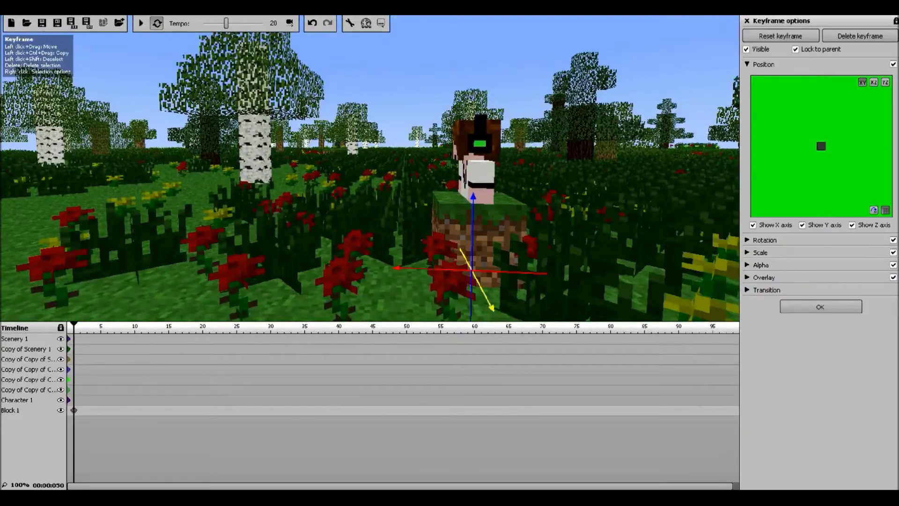
left_click_drag(281, 263, 207, 261)
left_click(820, 307)
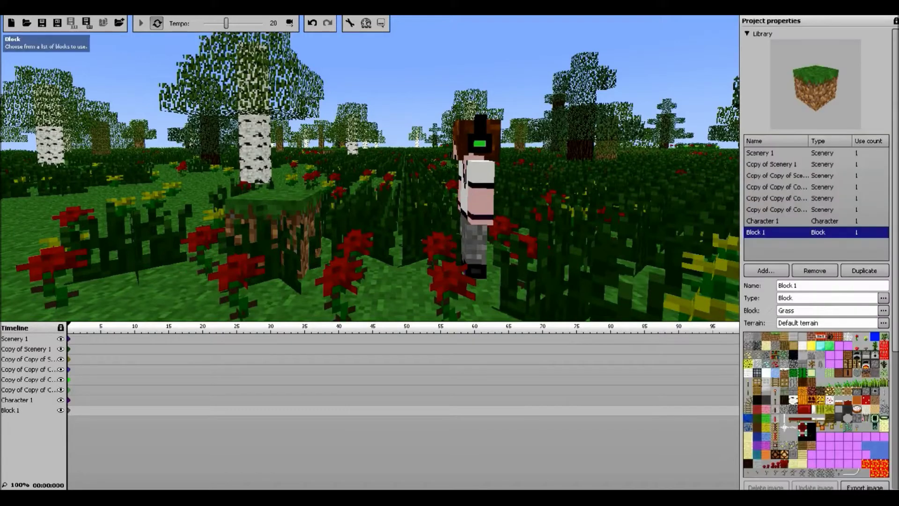
- Change the grass block to Emerald Ore
left_click(820, 309)
left_click(817, 259)
left_click(817, 270)
left_click(817, 282)
left_click(817, 305)
left_click(817, 338)
left_click_drag(893, 176, 894, 326)
left_click(817, 191)
left_click(817, 236)
key("Down")
key("Down")
key("Down")
key("Down")
key("Down")
key("Down")
key("Down")
key("Down")
key("Down")
key("Down")
key("Down")
key("Down")
key("Down")
key("Down")
key("Down")
key("Down")
key("Down")
key("Down")
key("Down")
key("Down")
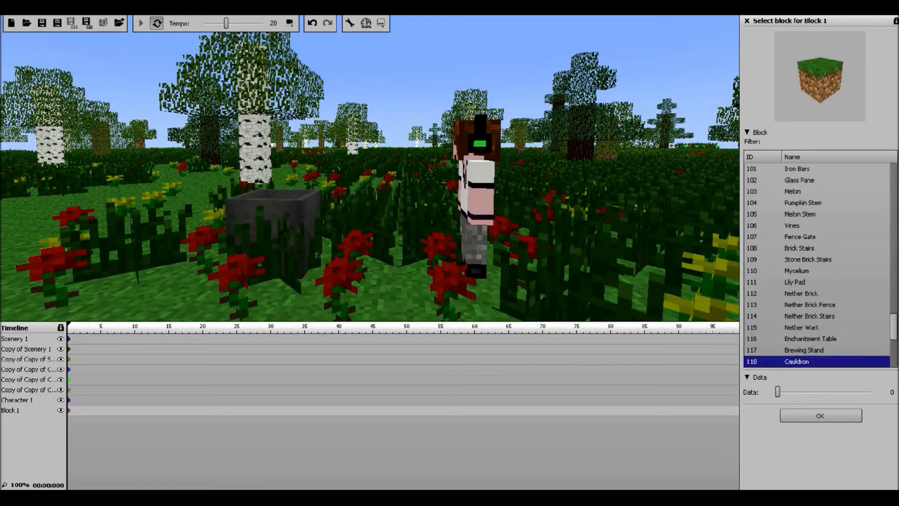
key("Up")
key("Up")
key("Up")
key("Up")
key("Up")
key("Up")
key("Up")
key("Up")
key("Up")
key("Up")
key("Up")
left_click(816, 191)
left_click(816, 180)
left_click(816, 282)
left_click(820, 415)
- Duplicate the emerald ore block, keyframe the copy at the start and place it farther away and higher than the first
left_click(864, 271)
left_click(69, 420)
left_click(763, 64)
left_click_drag(206, 262, 44, 257)
left_click_drag(105, 188, 99, 80)
right_click_drag(370, 169, 318, 169)
left_click(820, 306)
- Duplicate the raised ore block, keyframe the new copy and position it farther along and higher as the next floating step
left_click(864, 270)
left_click(69, 430)
left_click_drag(340, 202, 207, 199)
left_click_drag(235, 187, 249, 92)
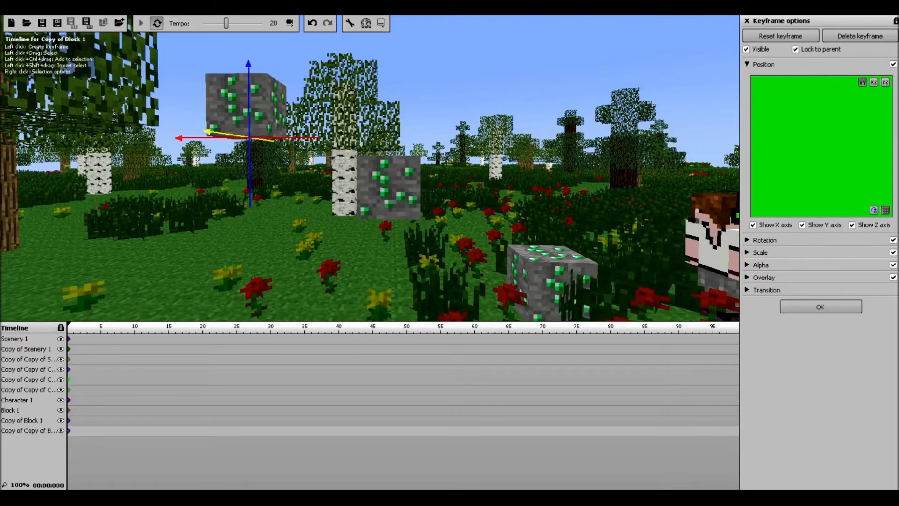
- Pose Character 1's arms: right arm at X -170 with 21% bend, left arm at X 437 with 28% bend
left_click(69, 400)
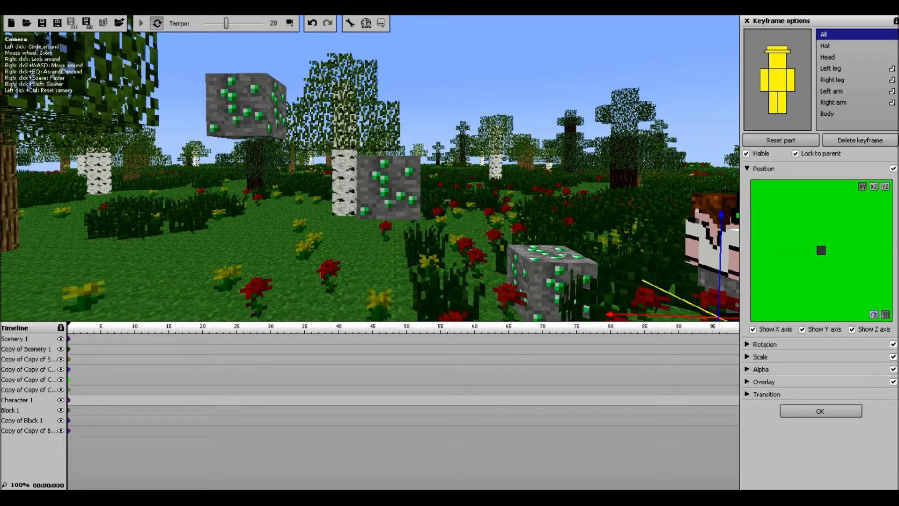
left_click(833, 102)
left_click(747, 168)
left_click(747, 181)
left_click_drag(789, 213, 780, 229)
left_click(747, 258)
left_click_drag(838, 213, 759, 227)
mouse_move(889, 213)
left_mouse_down()
mouse_move(860, 201)
mouse_move(888, 214)
left_mouse_up()
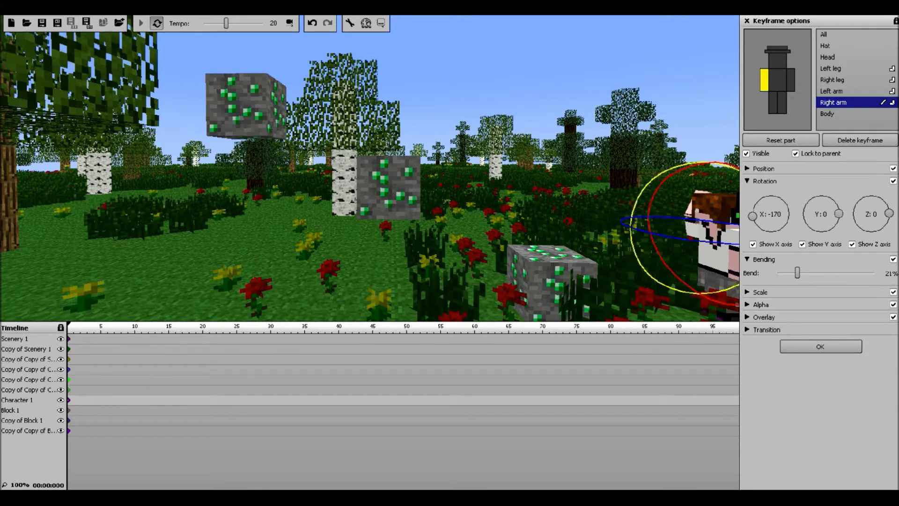
left_click(832, 91)
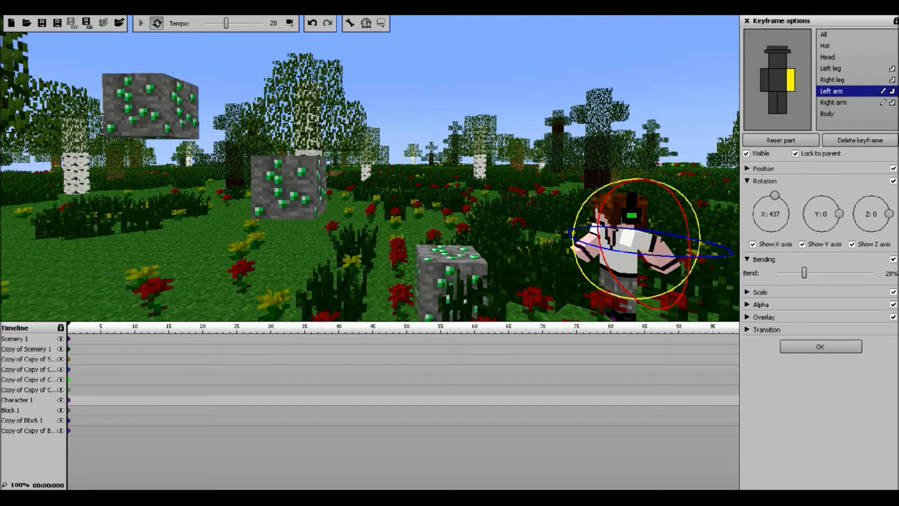
- Rotate Character 1's right leg to X -46 with 19% bend and bend the left leg
left_click(773, 102)
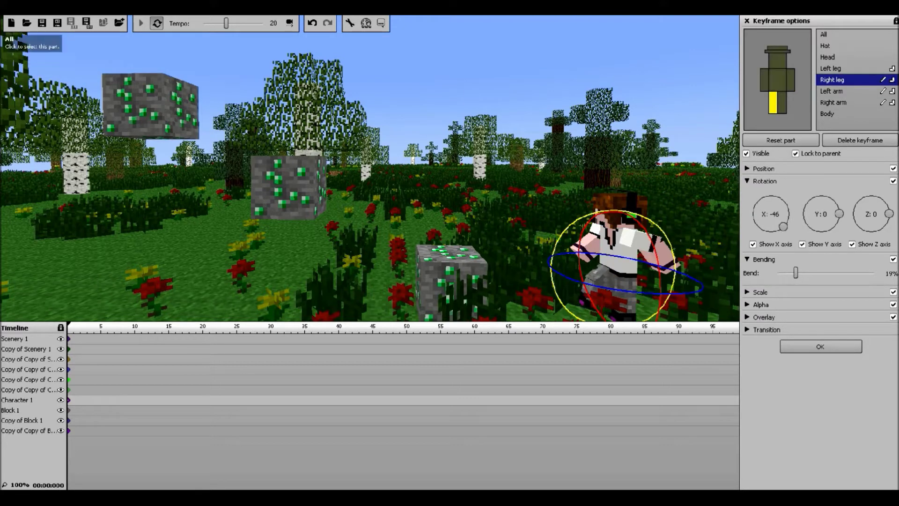
left_click(830, 68)
left_click_drag(778, 272, 799, 273)
- Move the whole of Character 1 onto the top of the lowest emerald ore block
left_click(823, 35)
left_click(763, 168)
left_click_drag(524, 312, 360, 313)
left_click_drag(451, 261, 451, 185)
- Set Character 1's right leg rotation to X -40 and adjust the left leg's X rotation
left_click(832, 80)
left_click(765, 344)
left_click_drag(786, 223, 779, 228)
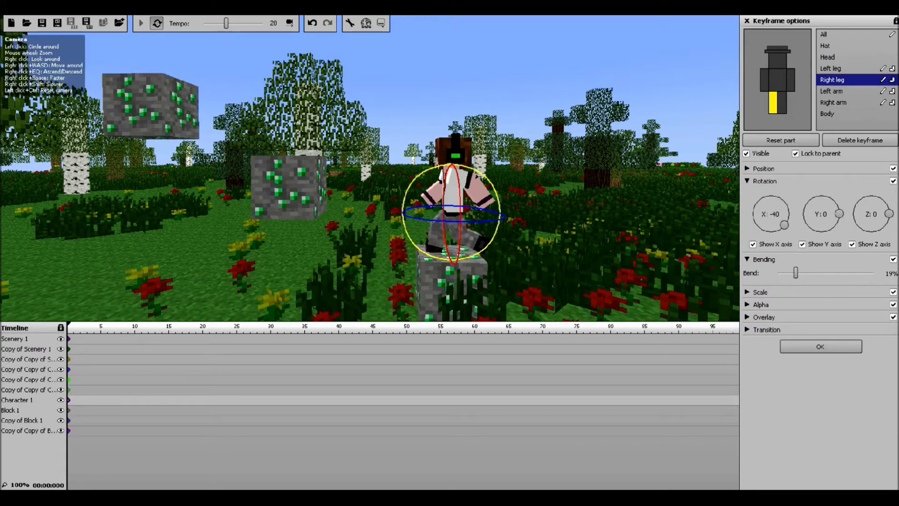
left_click(830, 68)
left_click_drag(787, 206, 786, 221)
- Adjust Character 1's body and head, check the pose from another angle and close its keyframe settings
left_click(827, 114)
left_click(828, 57)
left_click_drag(558, 196, 422, 196)
scroll(370, 197, "down", 3)
left_click(820, 313)
- Add Character 2, give it a keyframe at the start and replace its default skin with the dark-suited one
left_click(767, 270)
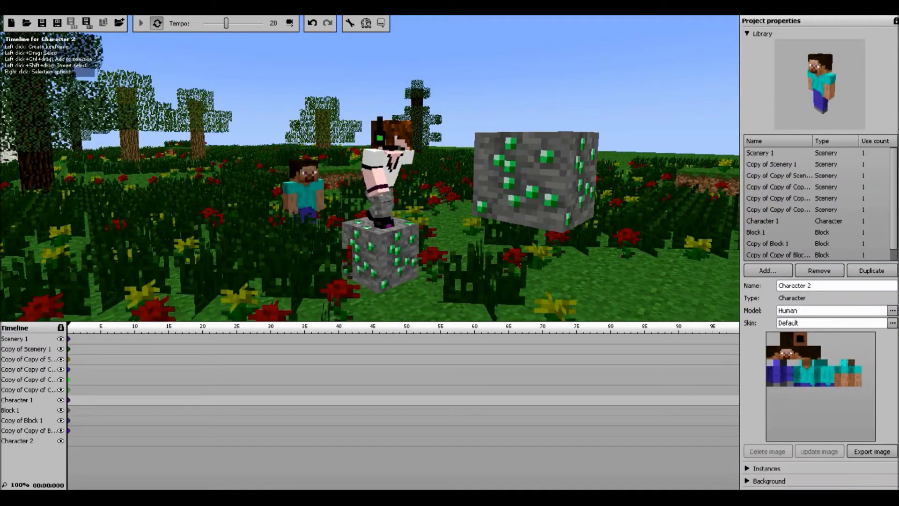
left_click(70, 441)
left_click(824, 34)
left_click(746, 180)
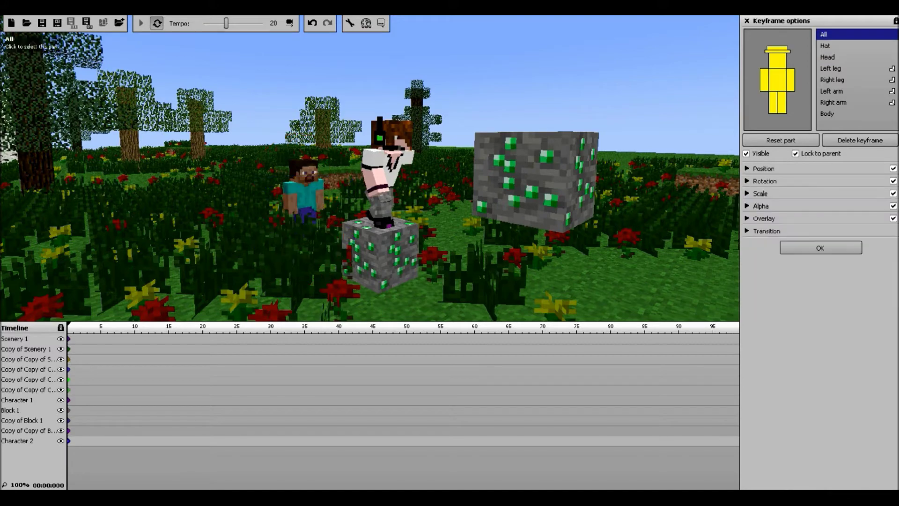
left_click(747, 21)
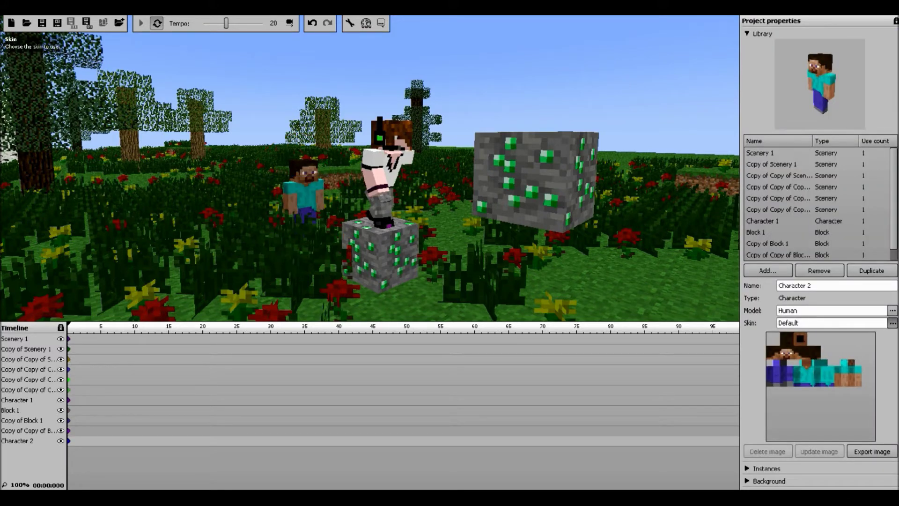
- Move Character 2 onto the top of the highest emerald ore block
left_click(304, 188)
left_click(763, 169)
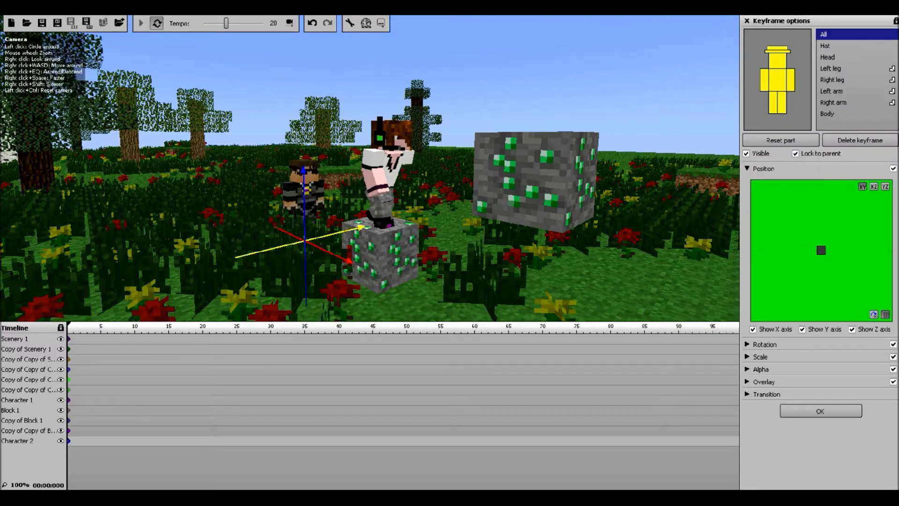
left_click_drag(515, 188, 608, 173)
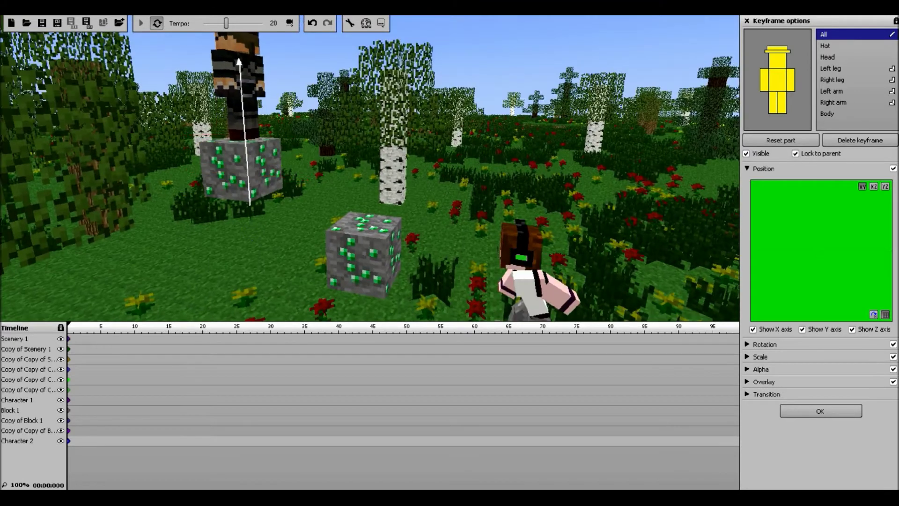
- Turn Character 2 about its Z axis toward Character 1 and adjust its head and body
left_click(747, 344)
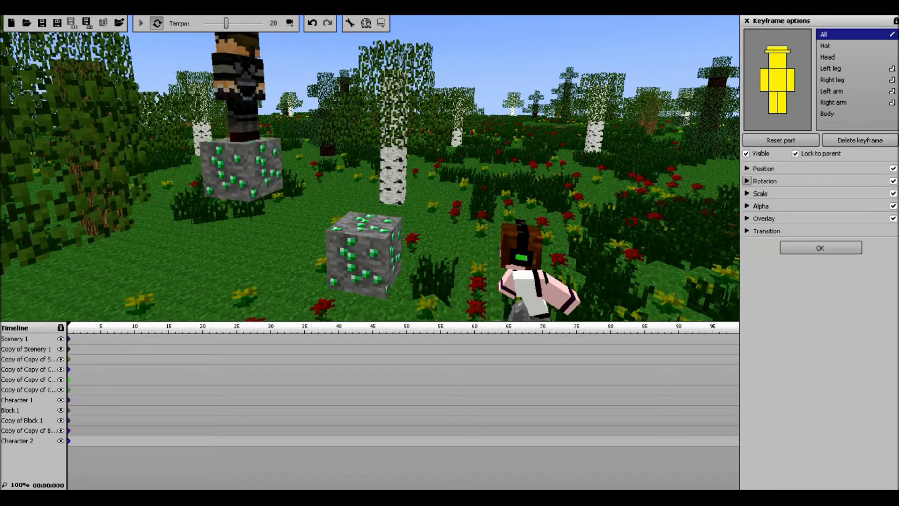
left_click_drag(856, 224, 866, 231)
left_click(827, 57)
left_click(828, 114)
- Pose Character 2's arms forward, setting the left arm to X -62 with 39% bend
left_click_drag(789, 214, 780, 229)
left_click(764, 181)
left_click(834, 102)
left_click(747, 181)
left_click(832, 90)
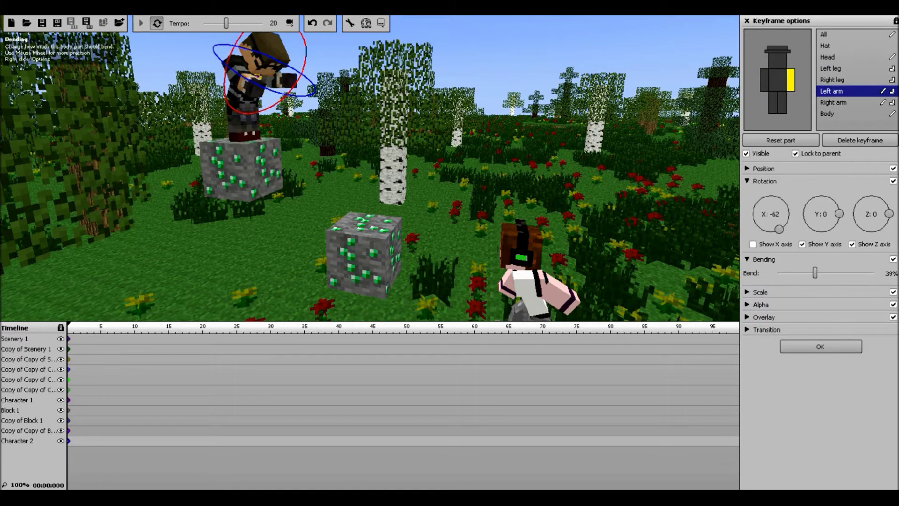
- Bend Character 2's right leg, set the left leg to X -13 with 8% bend, and close the keyframe settings
left_click(777, 60)
left_click(773, 102)
left_click_drag(779, 272, 792, 273)
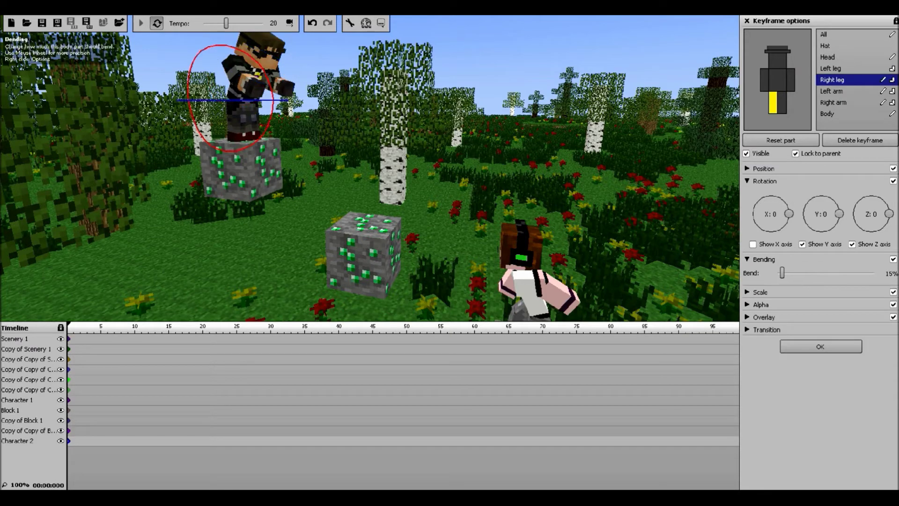
right_click_drag(370, 169, 328, 152)
key("s")
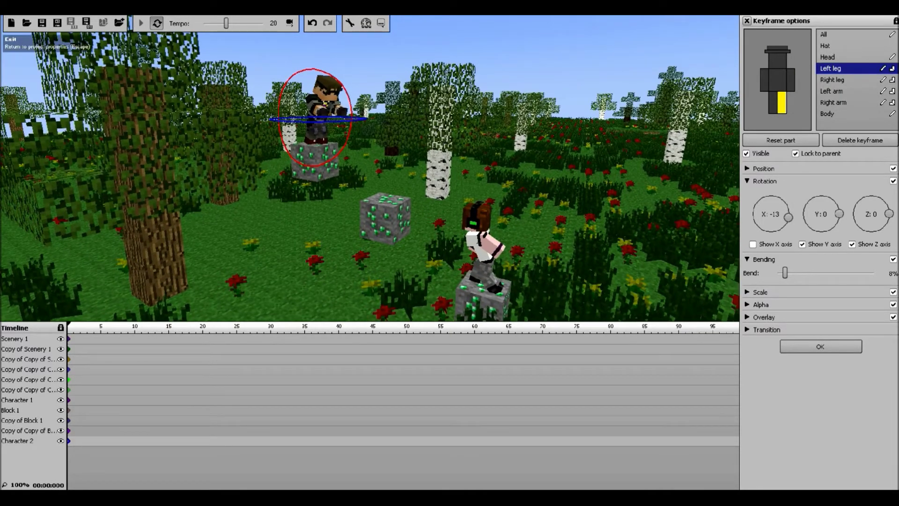
left_click(10, 39)
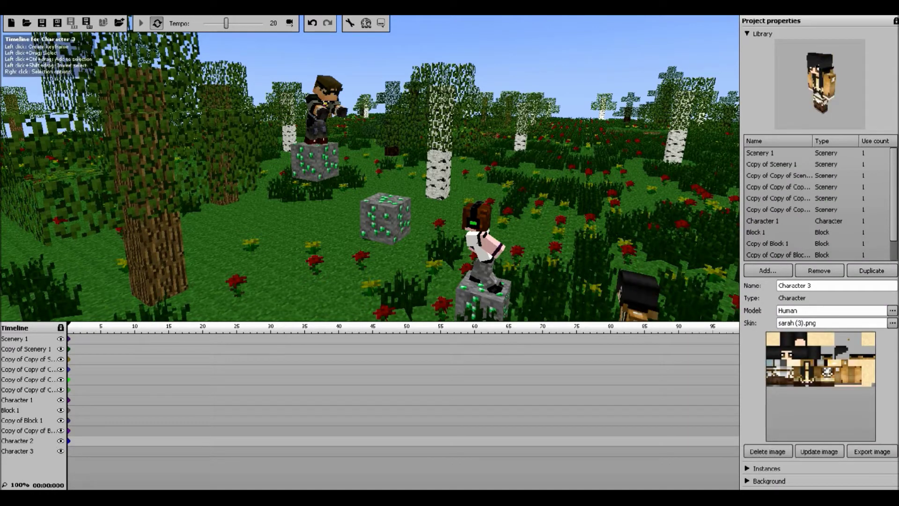
- Create a start keyframe for Character 3 and move it up onto the tree beyond the highest ore block
left_click(69, 451)
left_click(852, 34)
left_click_drag(821, 250, 821, 216)
left_click_drag(546, 216, 234, 167)
left_click_drag(300, 201, 145, 186)
left_click_drag(188, 131, 178, 43)
right_click_drag(328, 188, 287, 150)
- Turn Character 3 about its Z axis to face the ore blocks and tilt its head and body
left_click(764, 168)
left_click(764, 181)
left_click_drag(789, 213, 788, 211)
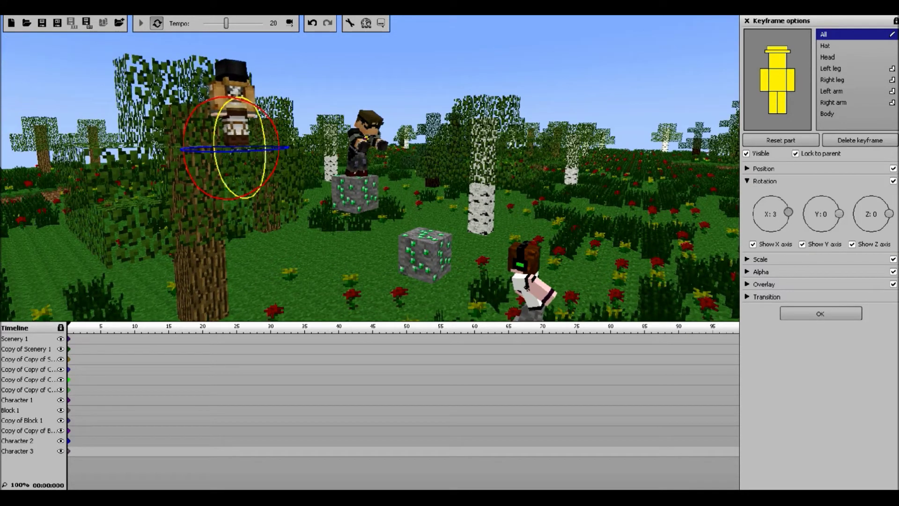
left_click_drag(889, 213, 859, 227)
left_click(828, 57)
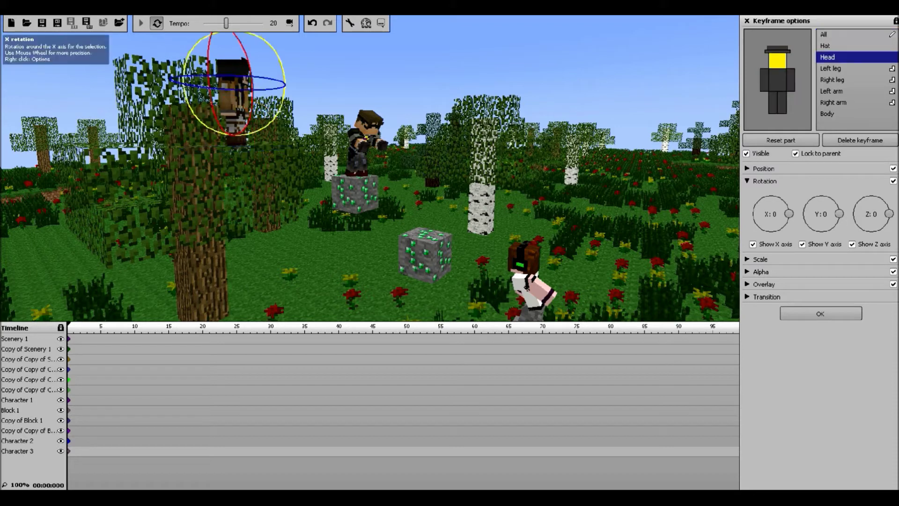
left_click(827, 113)
- Pose Character 3's arms: right arm at X 22, left arm at X -52 with 30% bend
left_click(833, 102)
left_click_drag(789, 214, 787, 206)
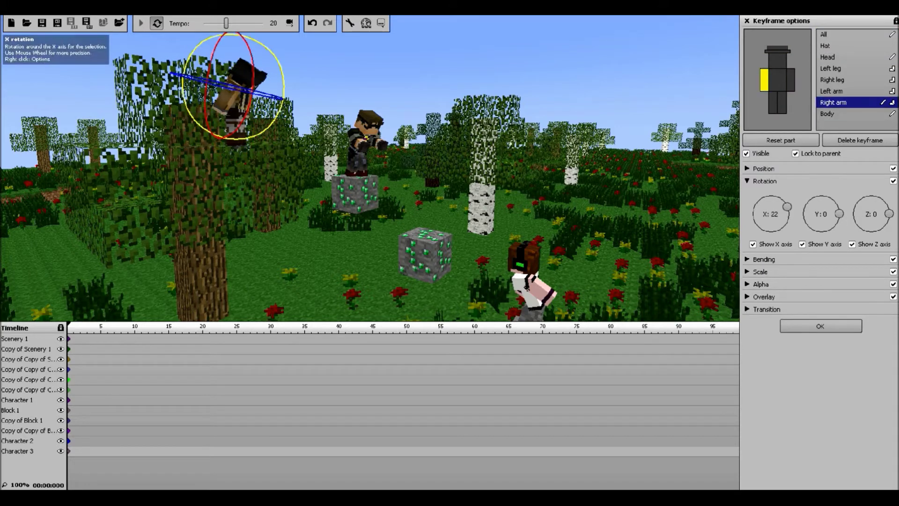
left_click(832, 91)
left_click(763, 259)
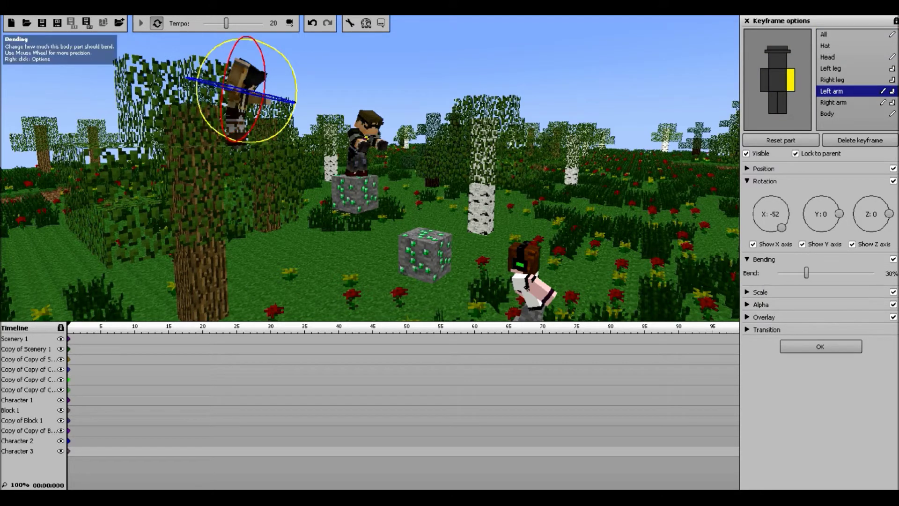
- Pose Character 3's legs by rotating and bending the right leg and adjusting the left leg
left_click(831, 79)
left_click_drag(789, 214, 787, 205)
left_click(824, 34)
left_click_drag(777, 273, 793, 272)
left_click(830, 69)
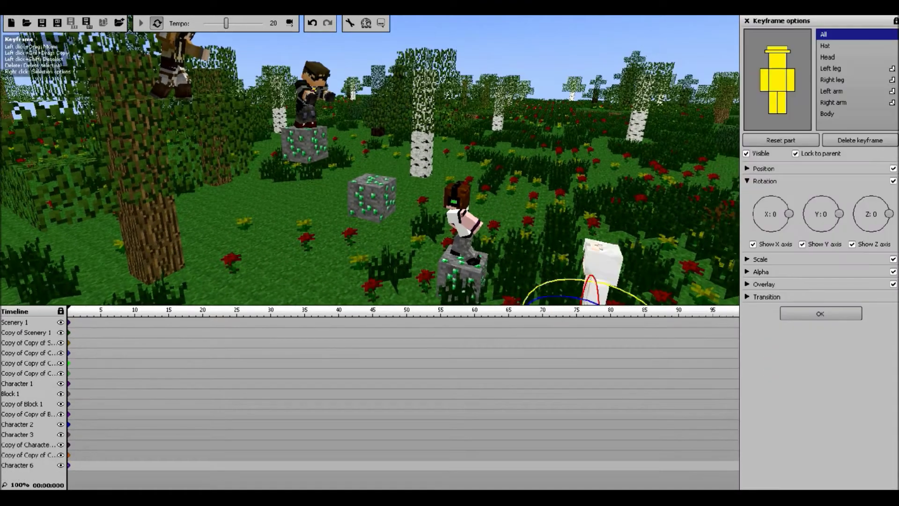
- Move Character 6 across the grass to stand between the two lower emerald ore blocks
left_click(763, 168)
left_click(765, 344)
left_click_drag(541, 295, 343, 232)
- Tilt Character 6's head and raise its right arm to X -88 toward the ore block
left_click(827, 57)
left_click(747, 168)
left_click(747, 181)
left_click_drag(789, 213, 771, 231)
left_click(823, 34)
left_click(764, 80)
scroll(369, 163, "up", 3)
left_click_drag(369, 164, 440, 185)
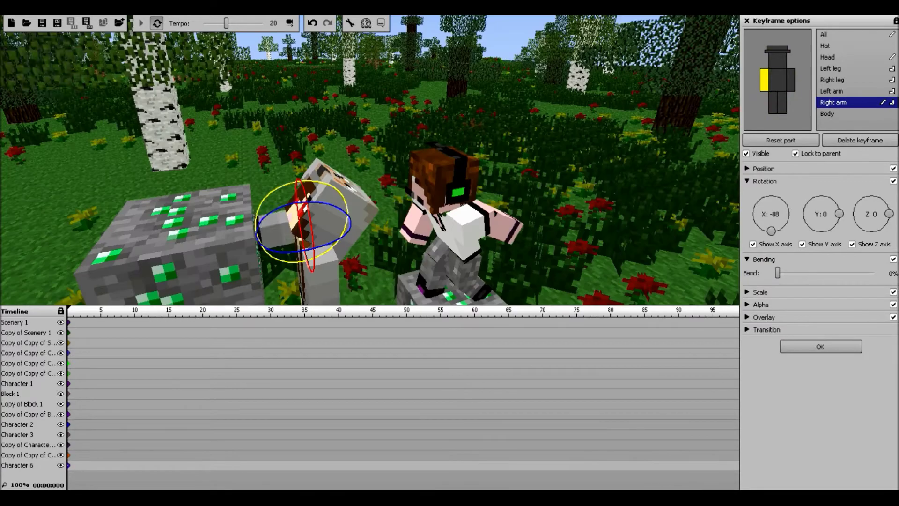
- Raise Character 6's left arm to X -102 and bend it 31%
left_click_drag(789, 213, 807, 273)
left_click(763, 259)
scroll(369, 164, "down", 3)
left_click_drag(369, 164, 407, 140)
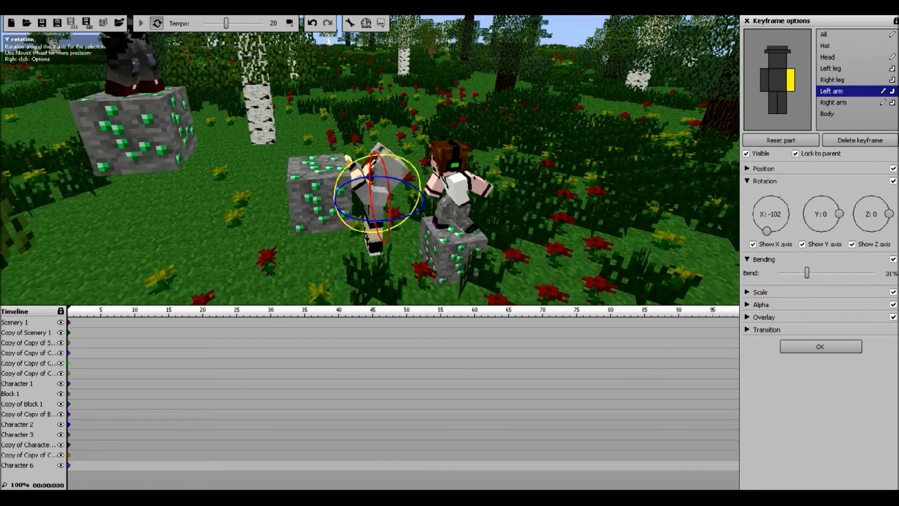
- Shift the whole Character 6 model slightly closer to the lower emerald ore block it reaches for
left_click(763, 168)
left_click(824, 34)
left_click_drag(372, 215, 372, 210)
left_click_drag(323, 246, 318, 248)
- Rotate and bend Character 6's right leg and rotate its left leg to X -74 for a climbing pose
left_click(832, 80)
left_click(765, 344)
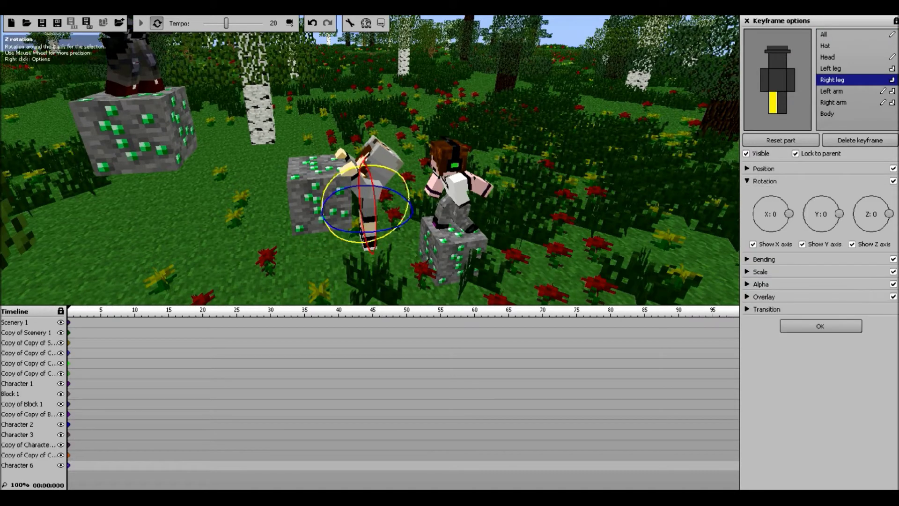
left_click_drag(789, 211, 781, 198)
left_click(763, 259)
left_click_drag(777, 272, 806, 272)
left_click(831, 68)
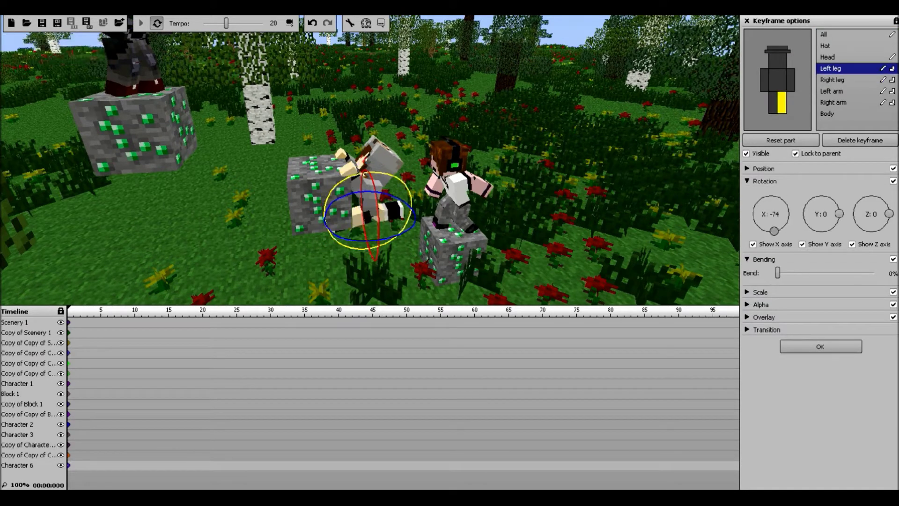
- Fine-tune the X rotation of Character 6's body and close its keyframe options
left_click(827, 113)
left_click_drag(789, 213, 789, 214)
left_click_drag(370, 159, 350, 154)
left_click(747, 20)
- Lower the sun toward the horizon in the background settings and enable custom lighting
left_click(747, 33)
left_click(748, 59)
mouse_move(819, 84)
left_mouse_down()
mouse_move(821, 155)
mouse_move(856, 114)
left_mouse_up()
left_click(798, 188)
- Spread the custom ambient lights outward around the scene and add two more lights in the free areas
left_click_drag(789, 243, 759, 206)
left_click_drag(842, 242, 867, 211)
left_click_drag(842, 295, 790, 233)
left_click_drag(816, 269, 817, 223)
left_click_drag(789, 295, 851, 310)
left_click(766, 350)
left_click(765, 350)
left_click_drag(816, 269, 858, 226)
left_click_drag(833, 266, 758, 313)
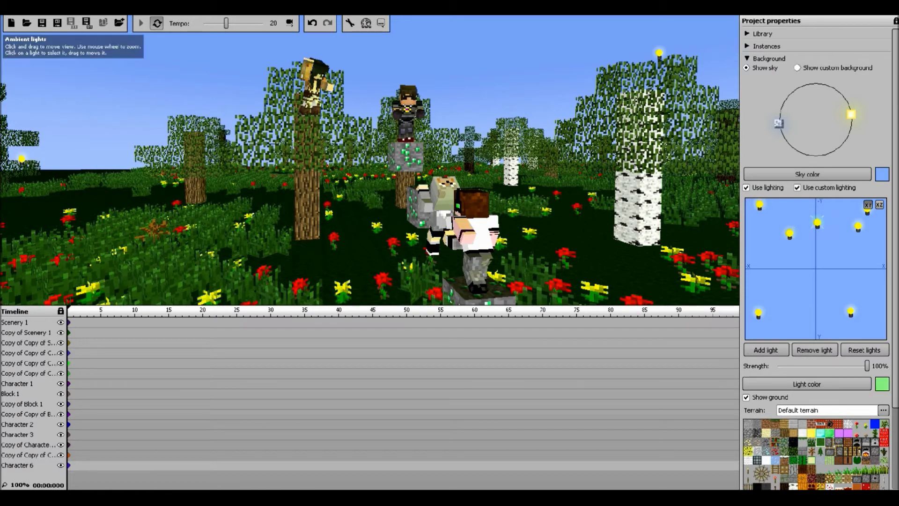
- Assign individual colours such as light red to the custom ambient lights
left_click(868, 210)
left_click(807, 384)
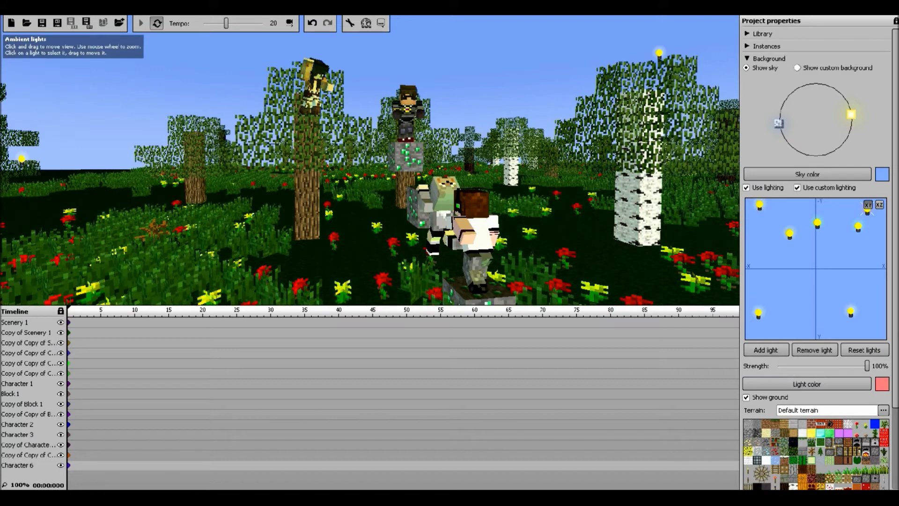
left_click(807, 384)
left_click(851, 311)
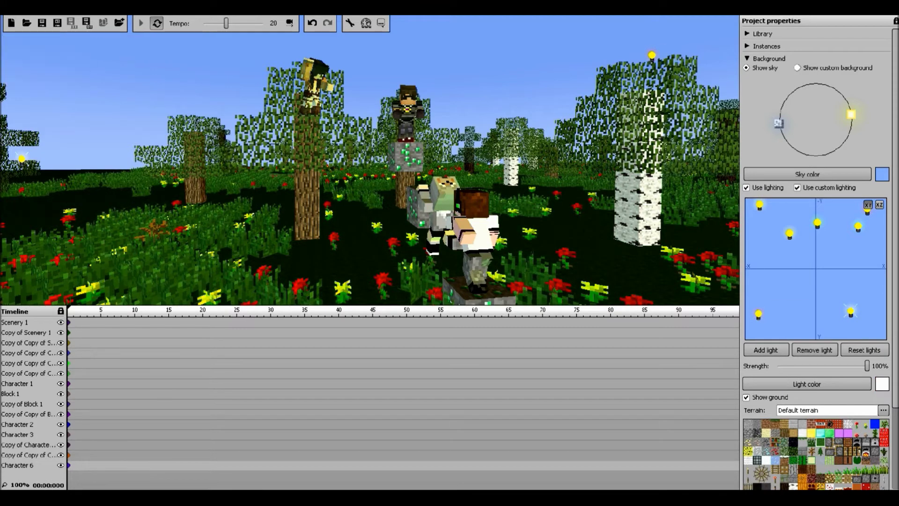
left_click(790, 233)
left_click(806, 384)
- Turn the scene to night by moving the sun below the horizon, and reposition two of the ambient lights
left_click_drag(852, 114, 848, 133)
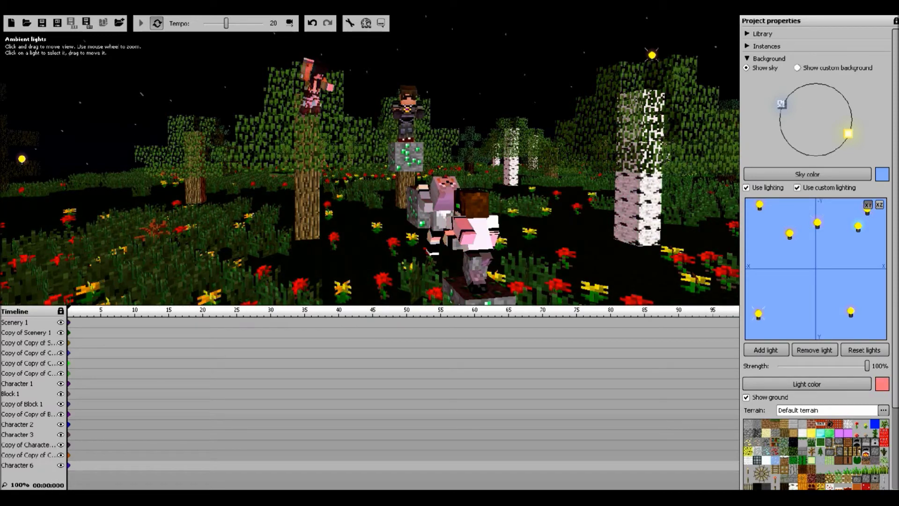
left_click_drag(851, 313, 816, 289)
left_click_drag(867, 211, 851, 321)
left_click_drag(370, 164, 421, 163)
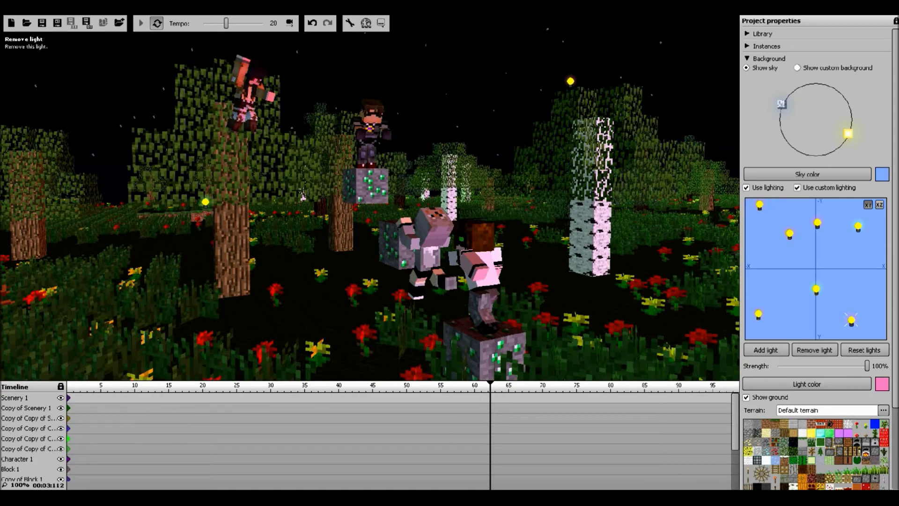
left_click_drag(370, 188, 412, 187)
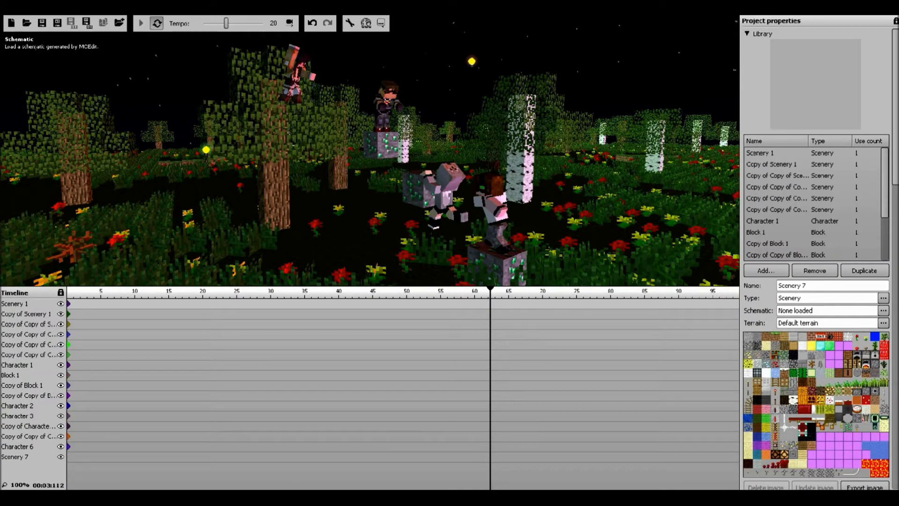
- Place Scenery 7 from Trees.schematic near the timeline's start and move it away from the characters to extend the forest
left_click(74, 457)
left_click(764, 64)
scroll(370, 149, "down", 3)
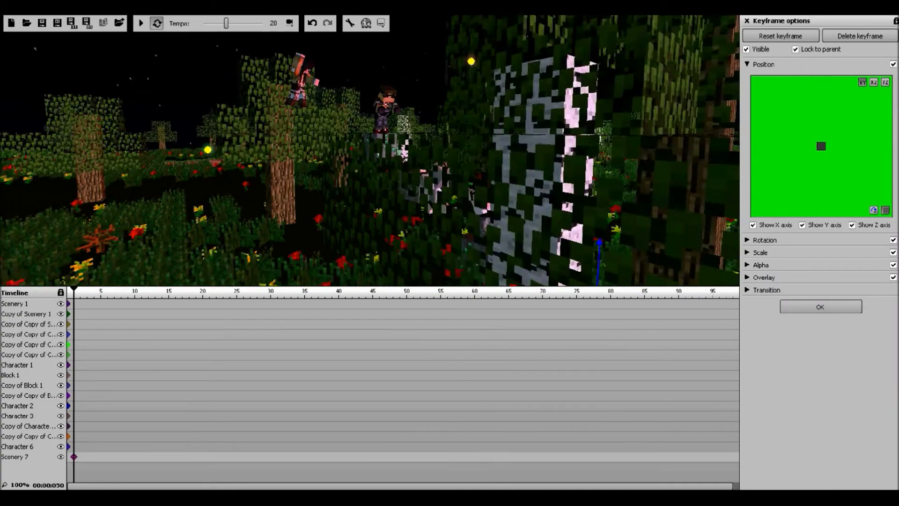
left_click_drag(337, 195, 277, 171)
left_click_drag(251, 173, 93, 158)
right_click_drag(370, 154, 312, 107)
key("w")
left_click_drag(356, 127, 386, 129)
key("s")
right_click_drag(386, 130, 440, 108)
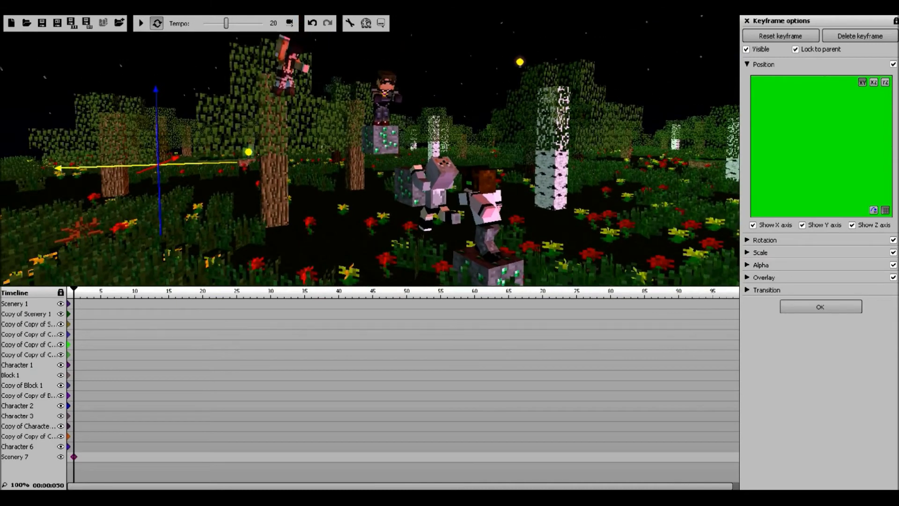
- Duplicate the Scenery 7 trees twice and move each copy outward to fill more of the forest's outer side
key("Escape")
left_click(747, 20)
left_click(865, 269)
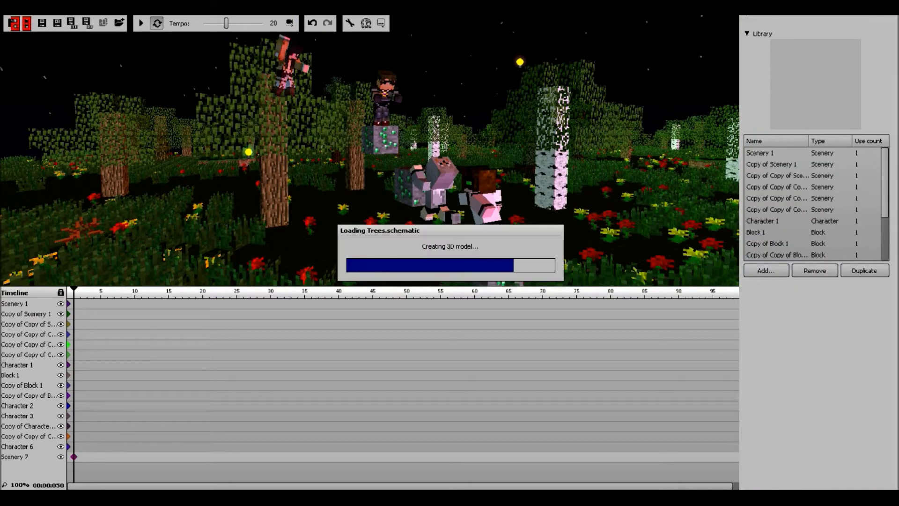
left_click_drag(197, 163, 59, 168)
key("ctrl+d")
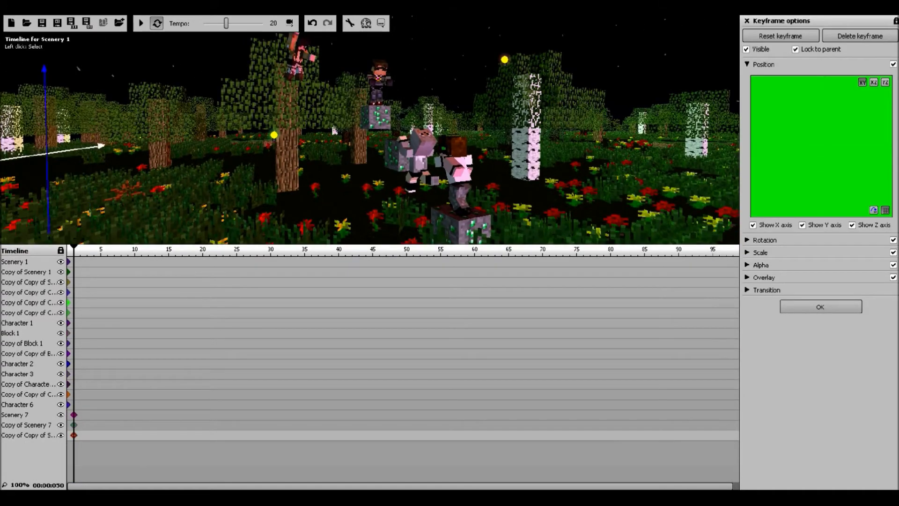
left_click_drag(85, 147, 33, 156)
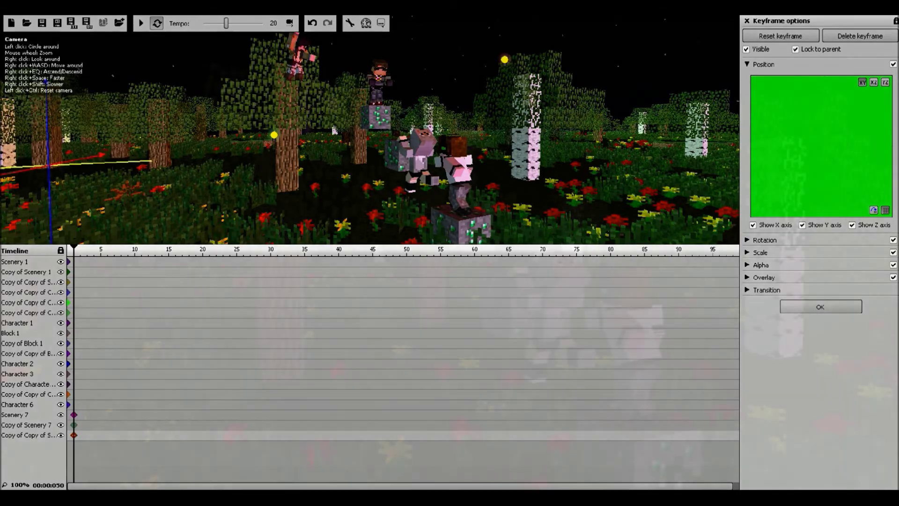